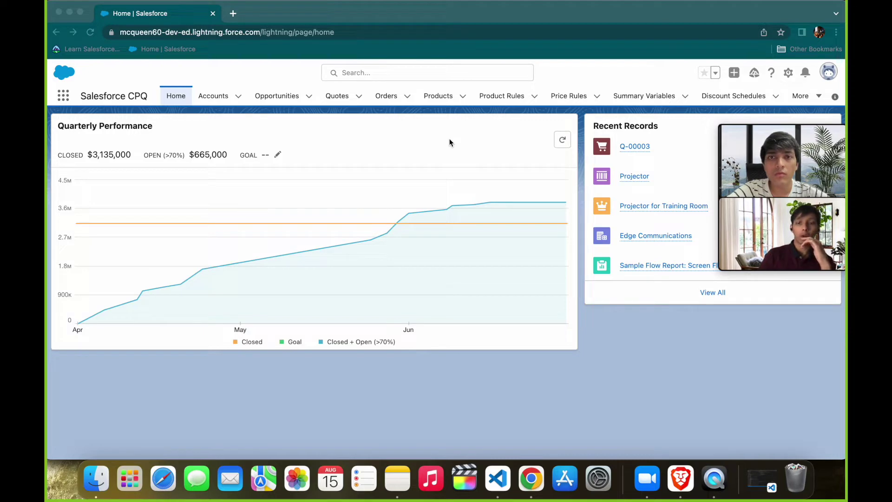
# Open the Projector product for editing and save it with Configuration Type Allowed and Configuration Event Always.
pyautogui.click(439, 97)
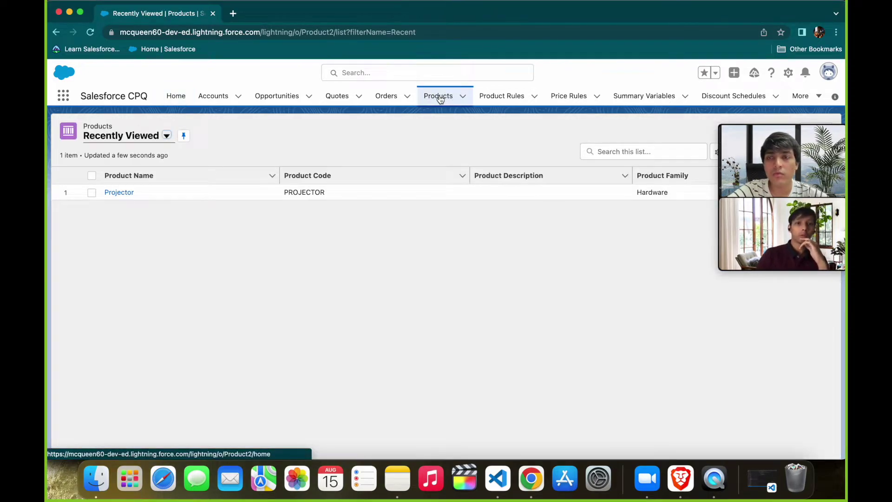
pyautogui.click(119, 193)
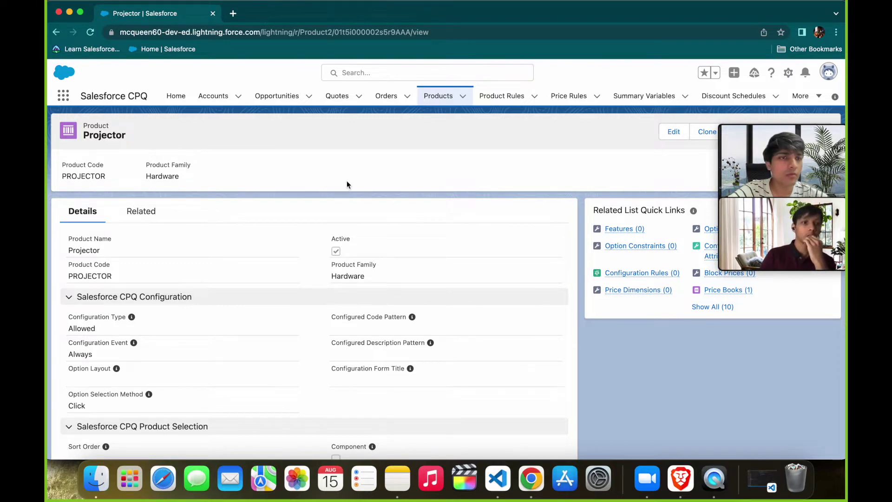
pyautogui.click(671, 136)
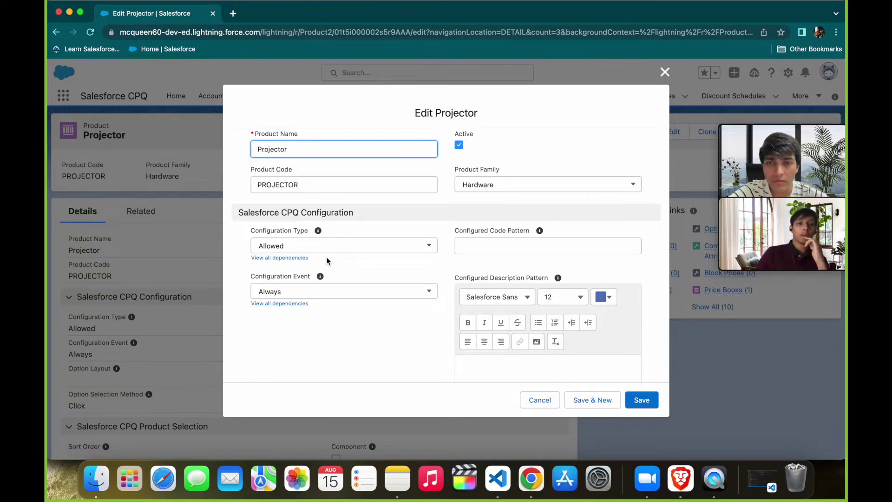
pyautogui.click(355, 250)
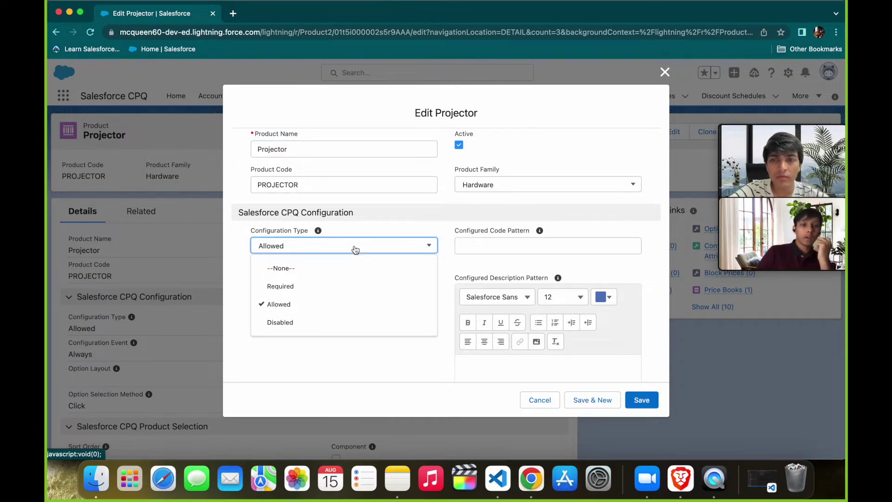
pyautogui.click(355, 249)
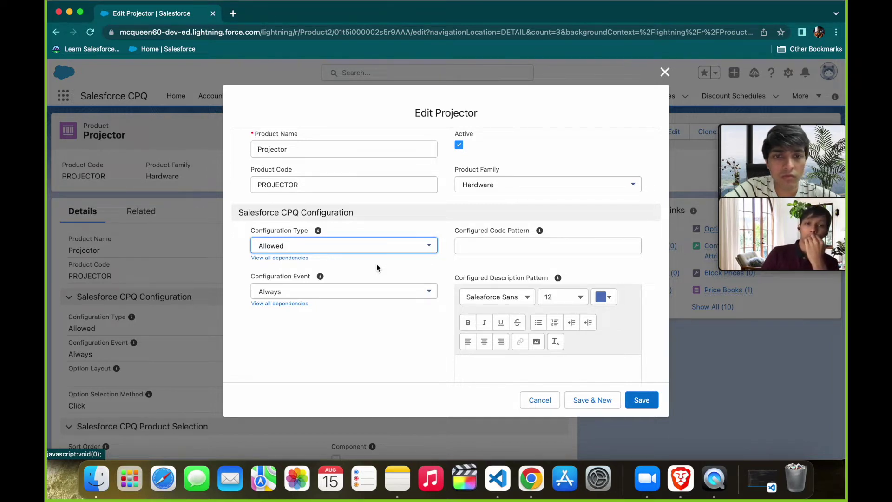
pyautogui.click(391, 290)
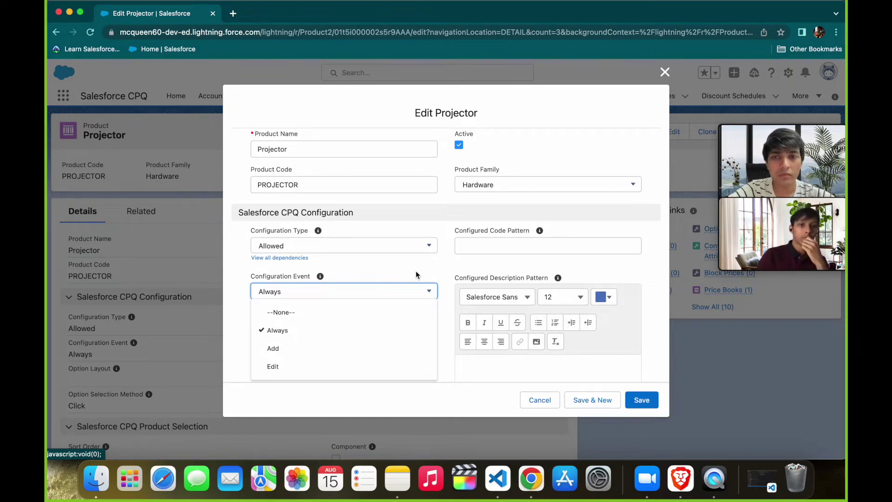
pyautogui.click(332, 330)
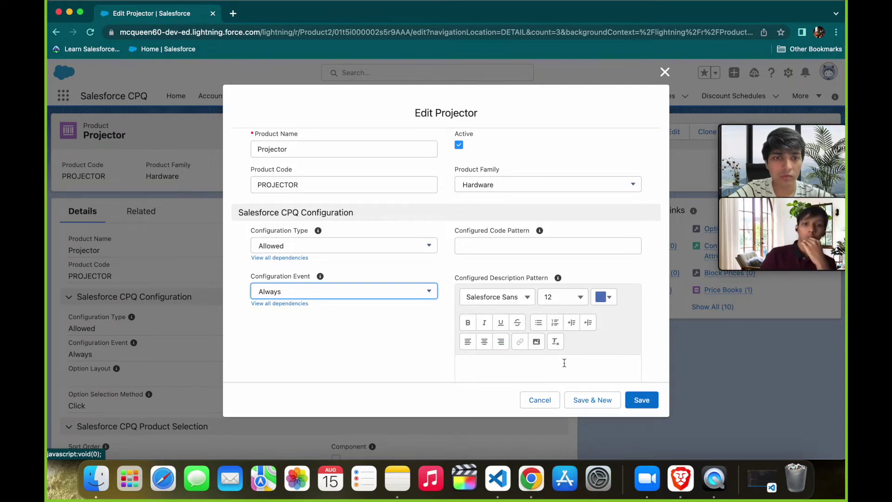
pyautogui.click(636, 402)
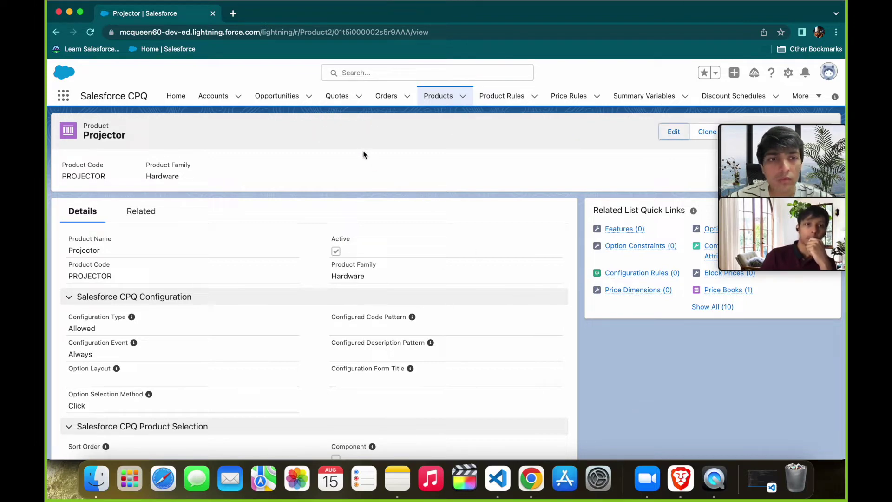
# Open the recently viewed draft quote in a separate browser tab and start editing its quote lines.
pyautogui.keyDown('super'); pyautogui.click(337, 98); pyautogui.keyUp('super')
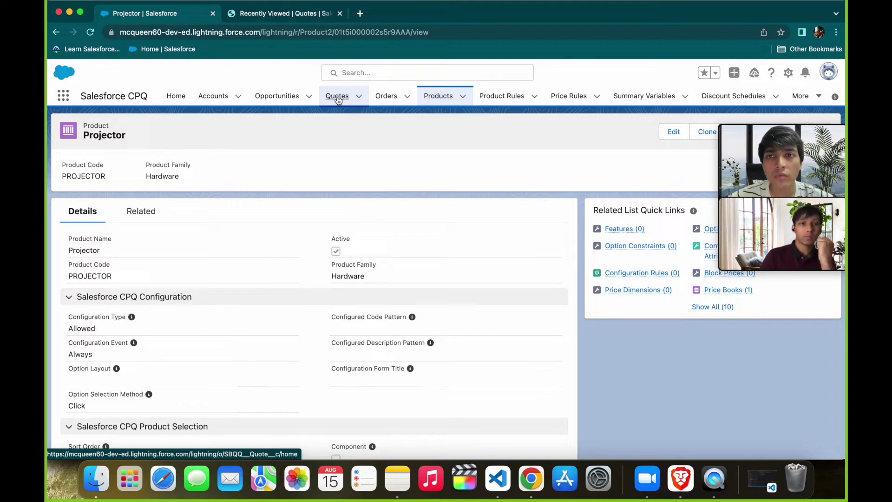
pyautogui.click(297, 15)
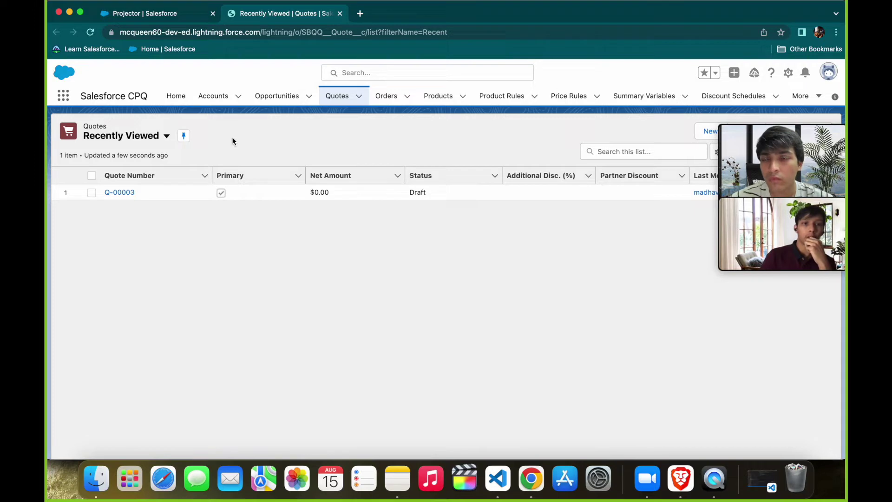
pyautogui.click(114, 193)
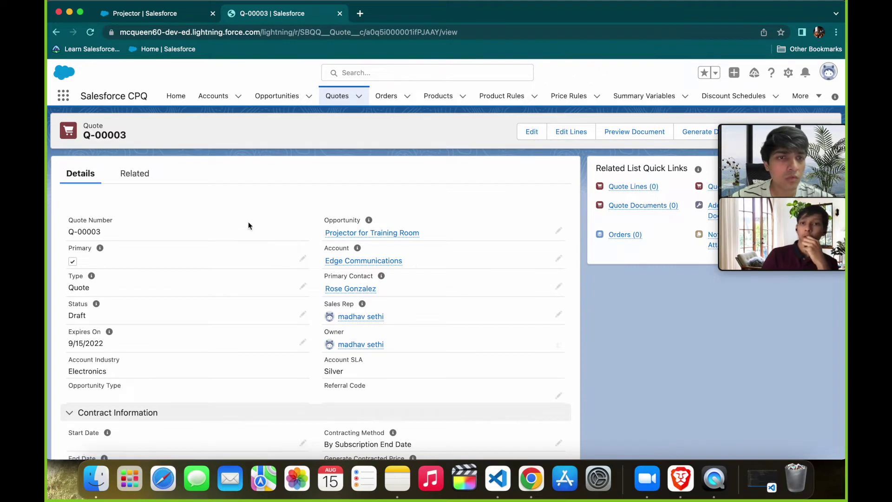
pyautogui.click(571, 132)
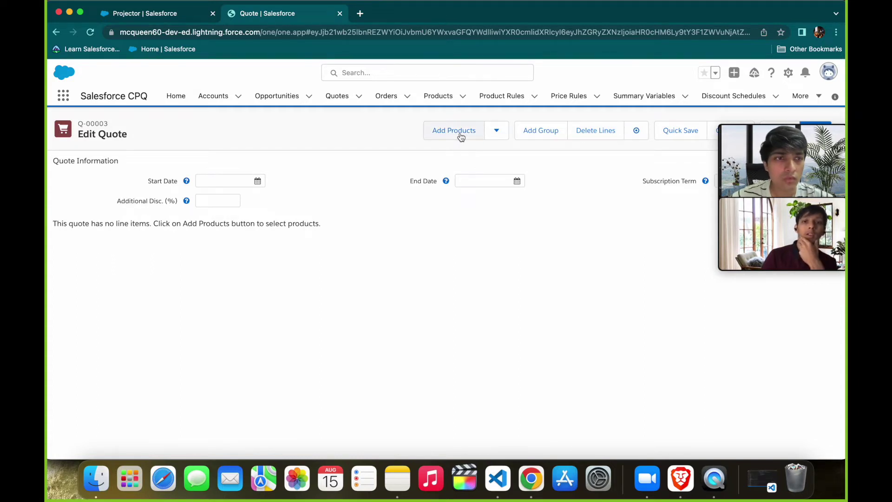
# Search the product selection for "projector" and add the Projector product to the quote.
pyautogui.click(461, 136)
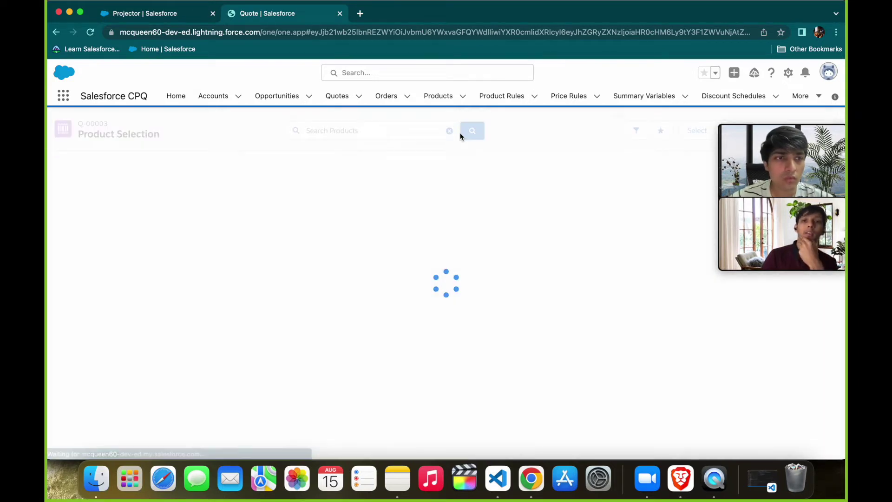
pyautogui.click(395, 130)
pyautogui.write('projector')
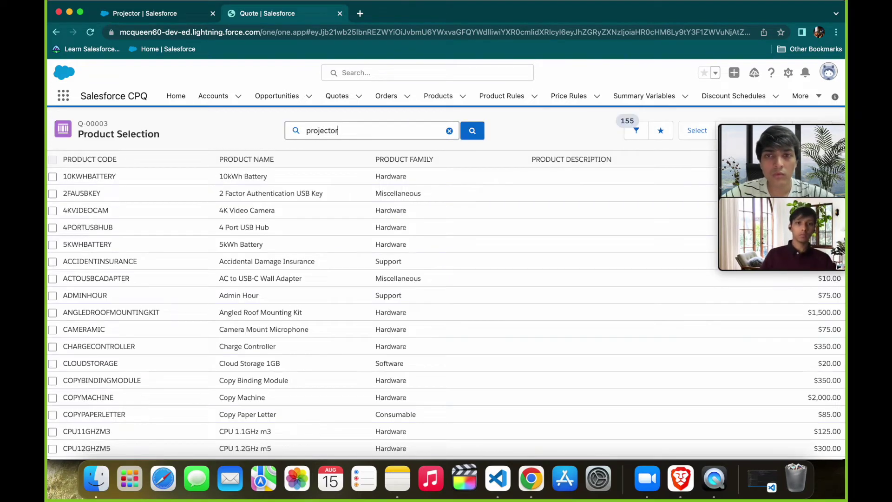
pyautogui.press('Return')
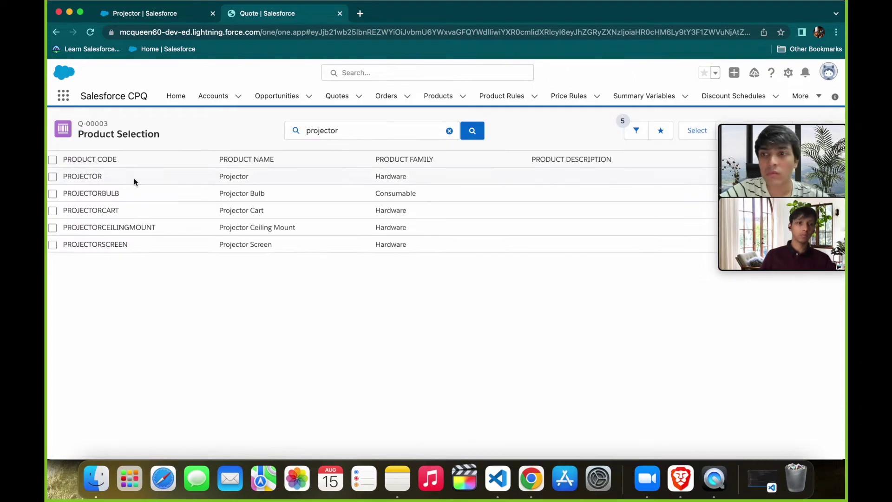
pyautogui.click(53, 179)
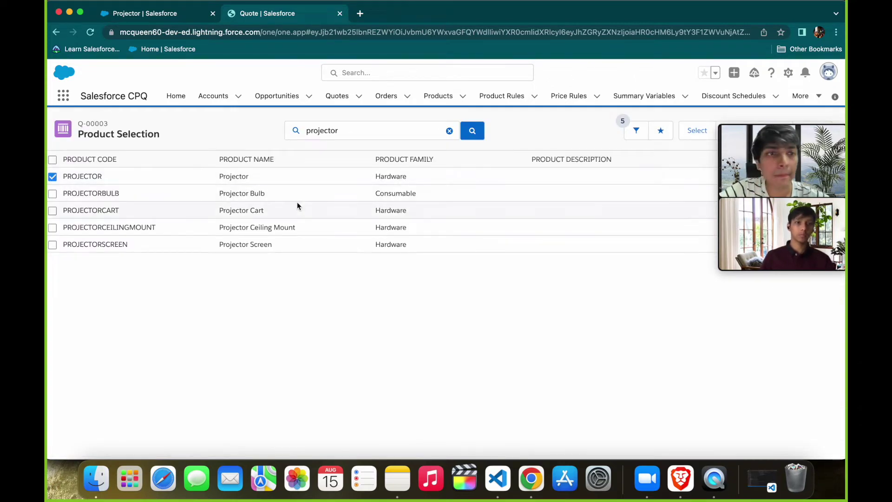
pyautogui.click(695, 132)
pyautogui.moveTo(804, 126); pyautogui.dragTo(801, 300)
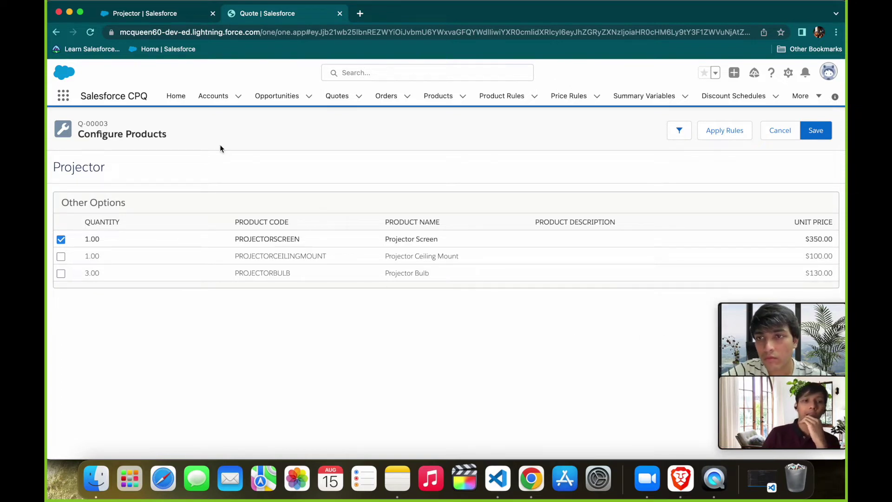
pyautogui.doubleClick(155, 133)
pyautogui.click(195, 147)
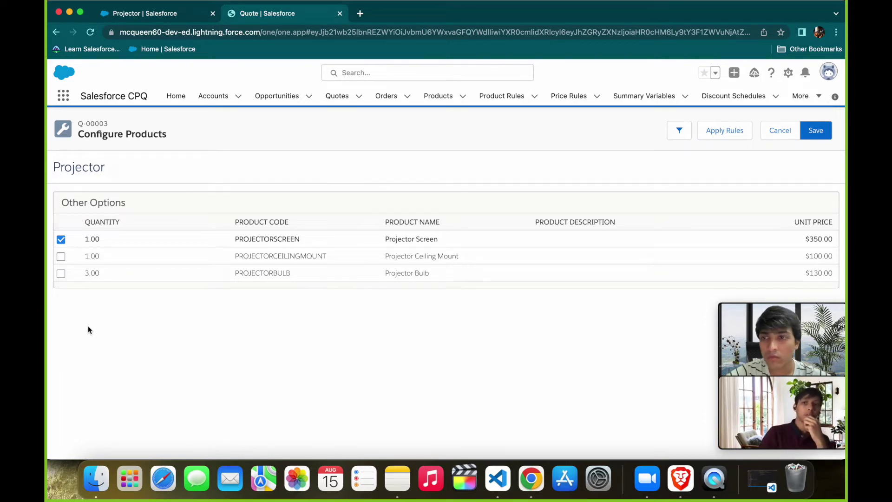
# Include the Projector Ceiling Mount and Projector Bulb options in the bundle, save, and reopen the Projector line's configuration to check and resave it.
pyautogui.click(60, 257)
pyautogui.click(61, 273)
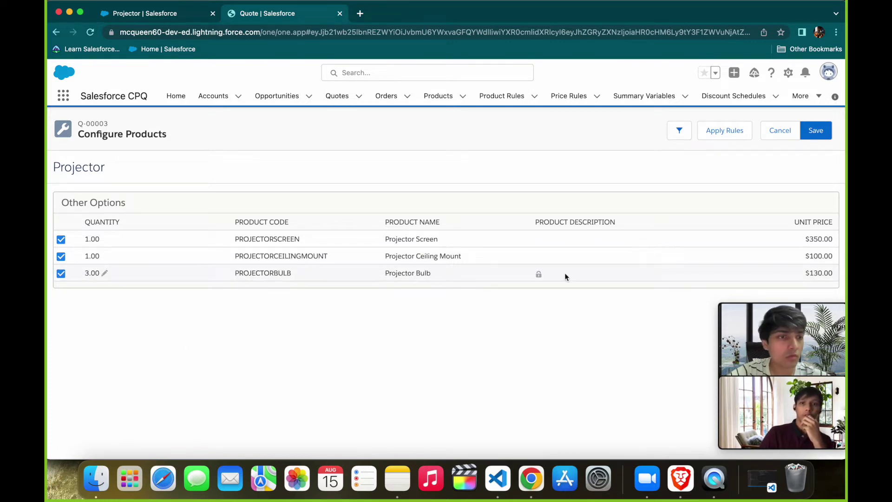
pyautogui.click(816, 131)
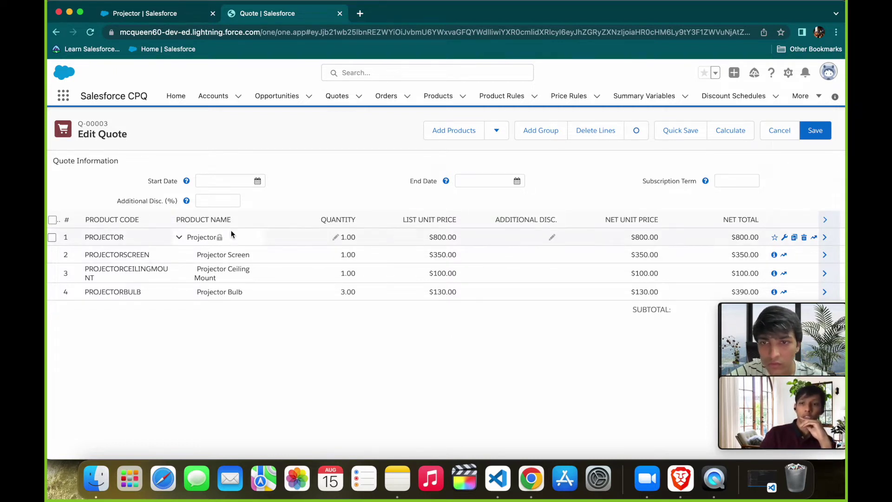
pyautogui.click(785, 237)
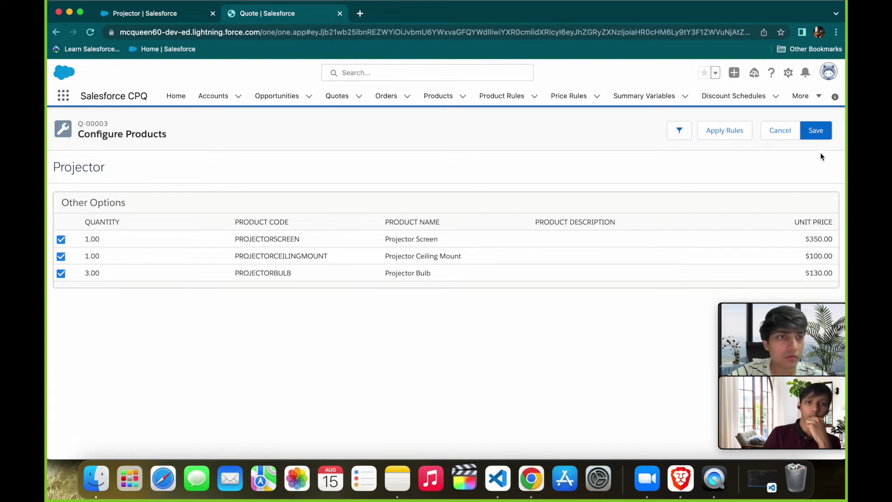
pyautogui.click(818, 130)
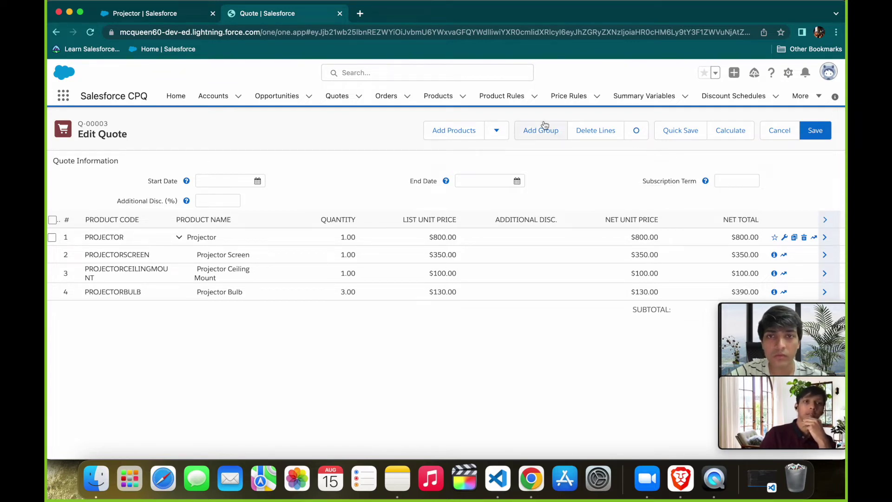
# Return to the Projector product record, set its Configuration Event to Edit, and save the product.
pyautogui.click(183, 16)
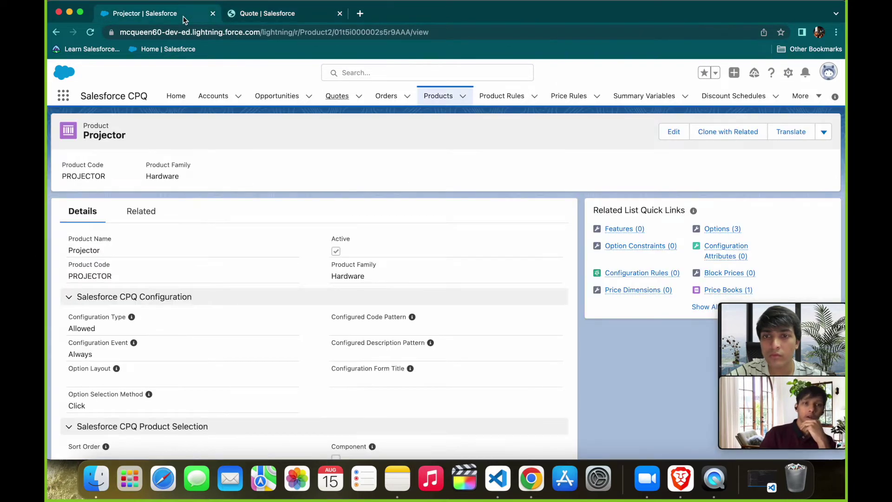
pyautogui.click(665, 132)
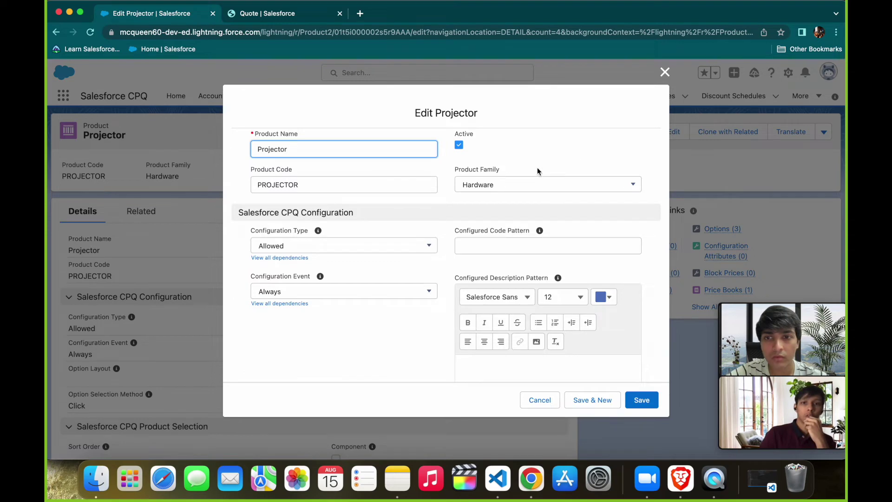
pyautogui.click(382, 292)
pyautogui.click(350, 360)
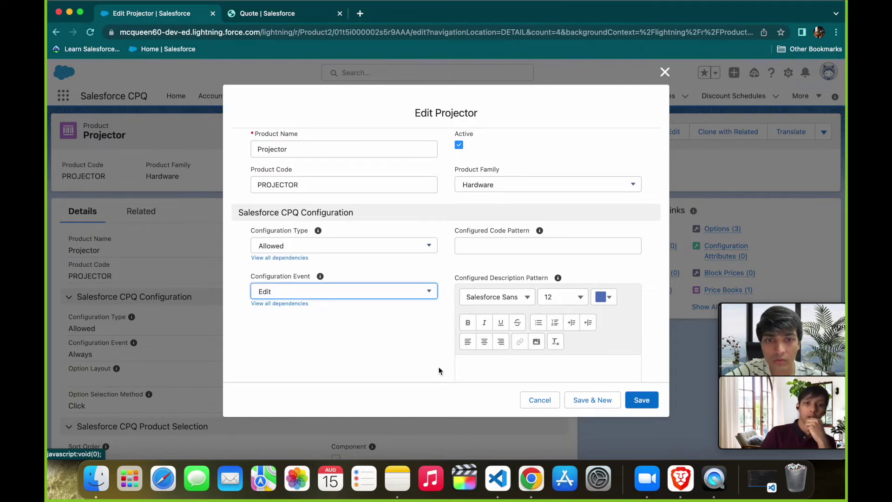
pyautogui.click(444, 352)
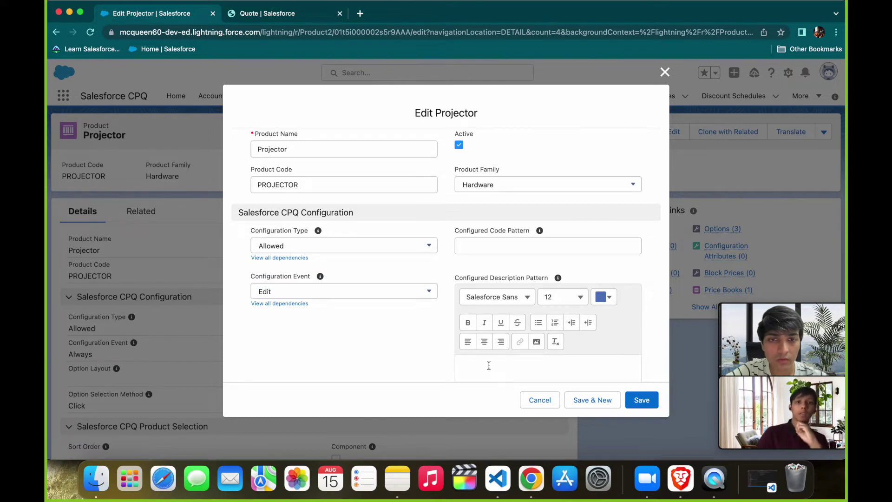
pyautogui.click(641, 402)
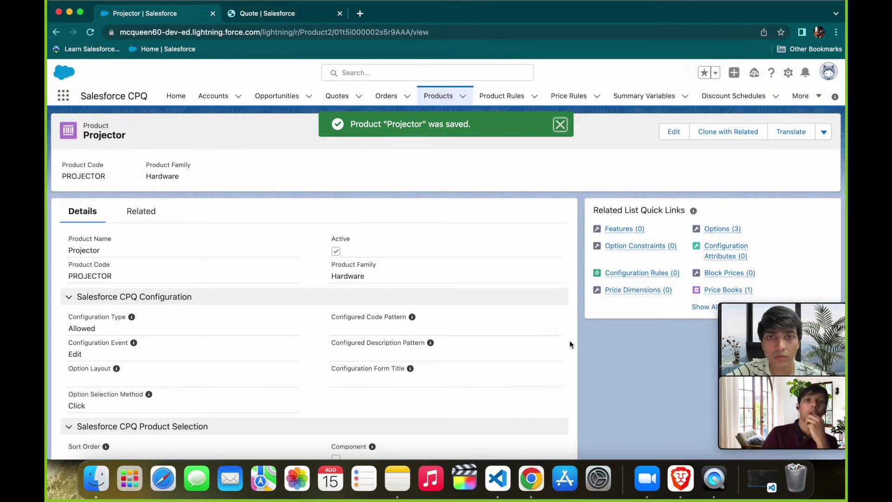
# Go back to the quote line editor and delete the Projector bundle line.
pyautogui.click(297, 13)
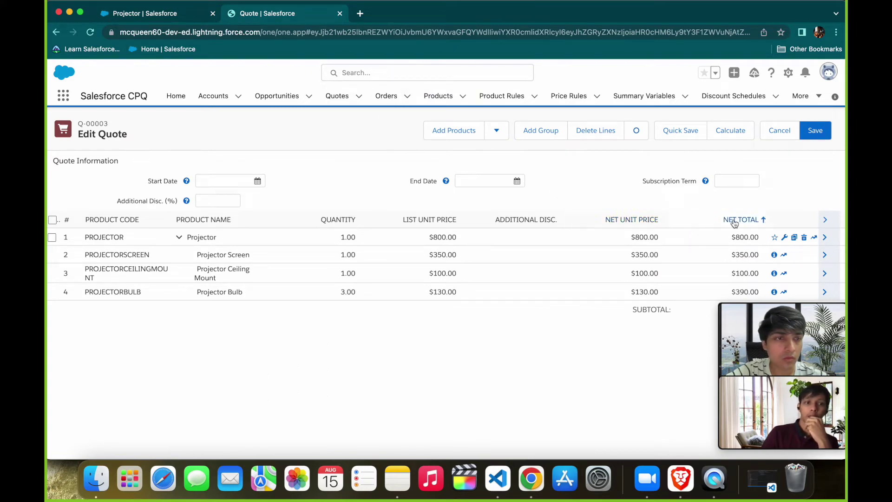
pyautogui.click(804, 238)
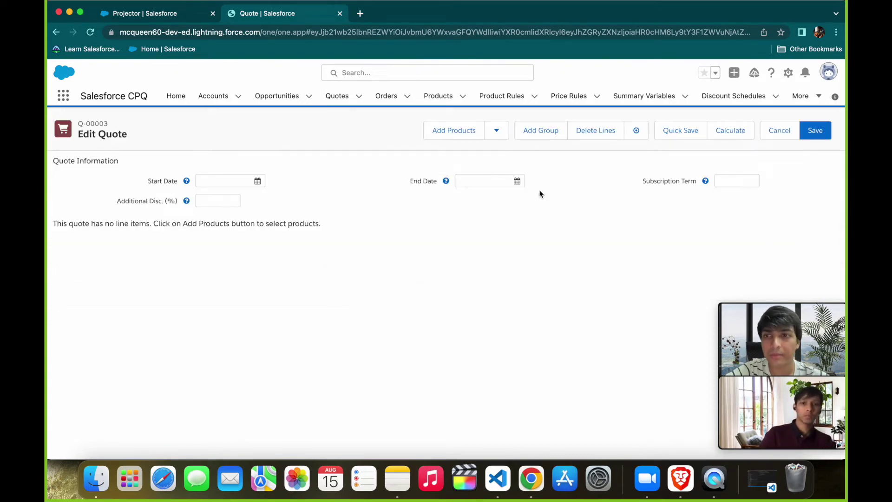
# Find "projector" in the product selection, add the Projector product to the emptied quote, and open that line's configuration.
pyautogui.click(458, 134)
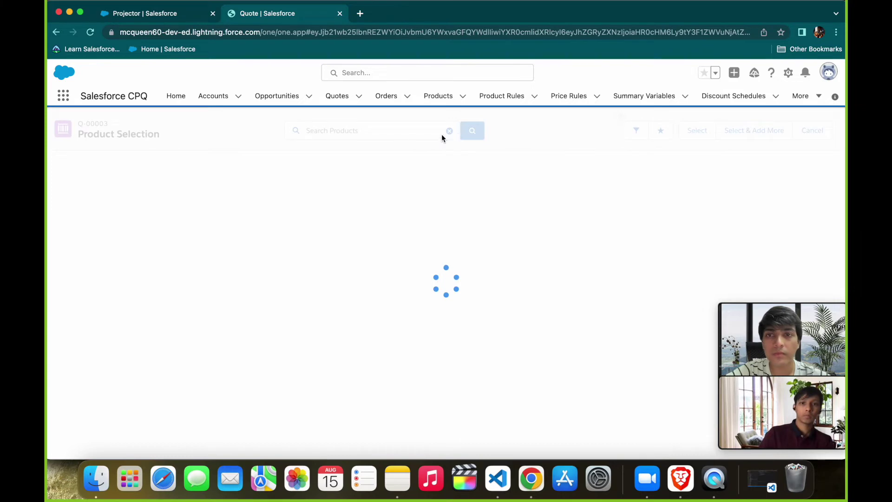
pyautogui.click(385, 129)
pyautogui.write('projector')
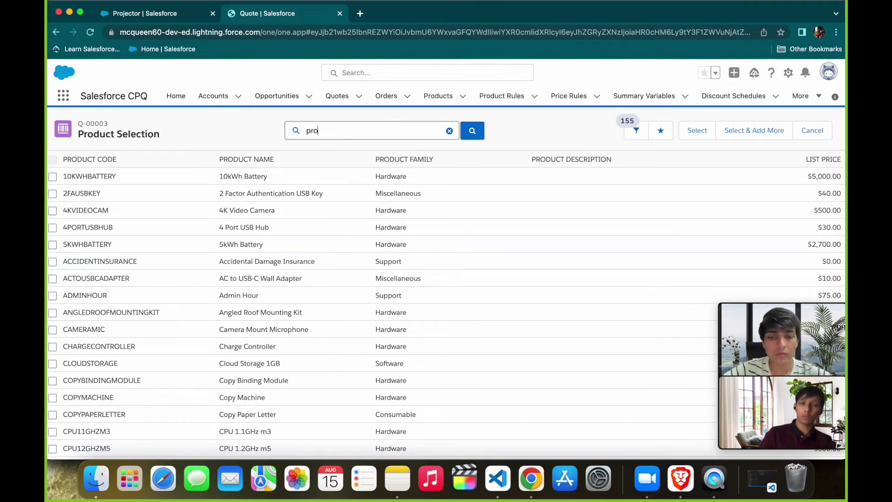
pyautogui.press('Return')
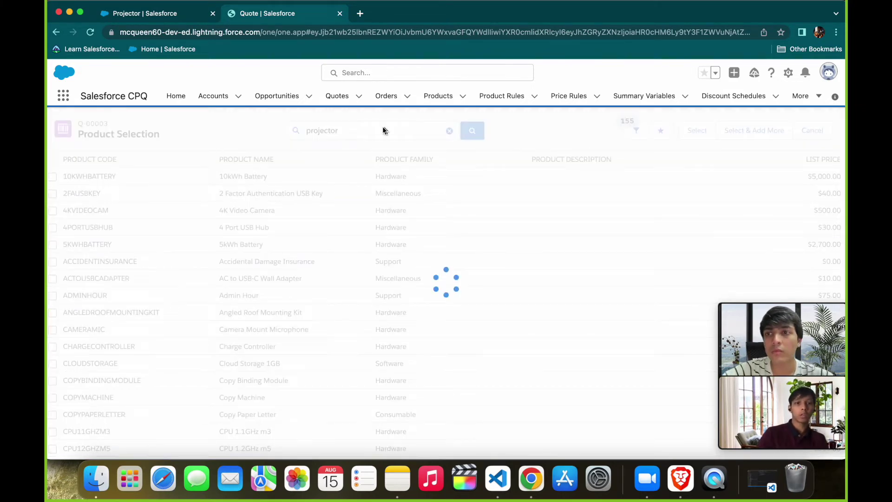
pyautogui.click(53, 177)
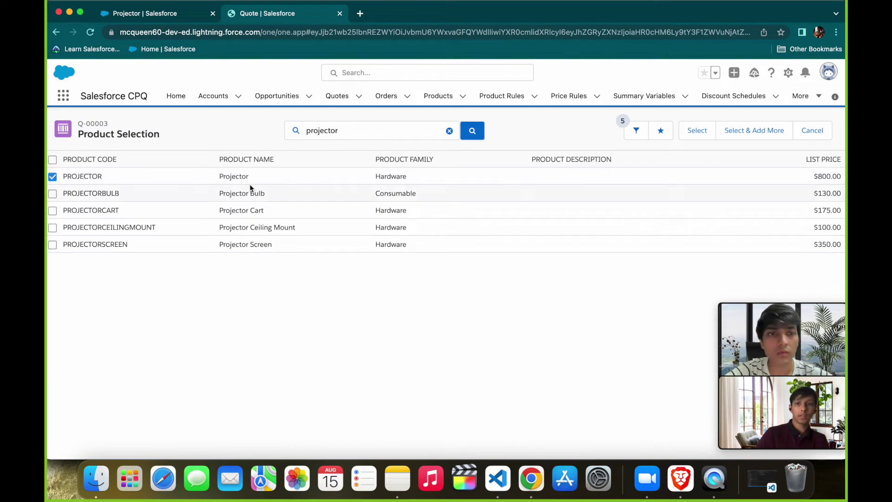
pyautogui.click(686, 130)
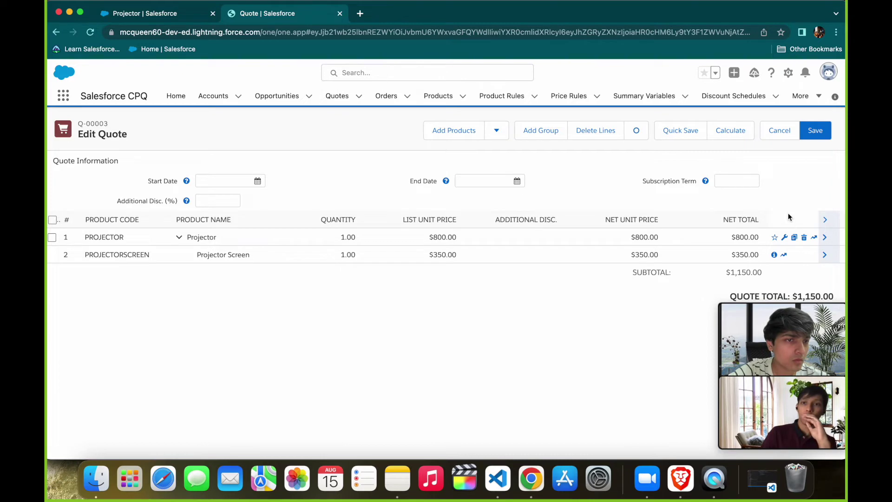
pyautogui.click(785, 238)
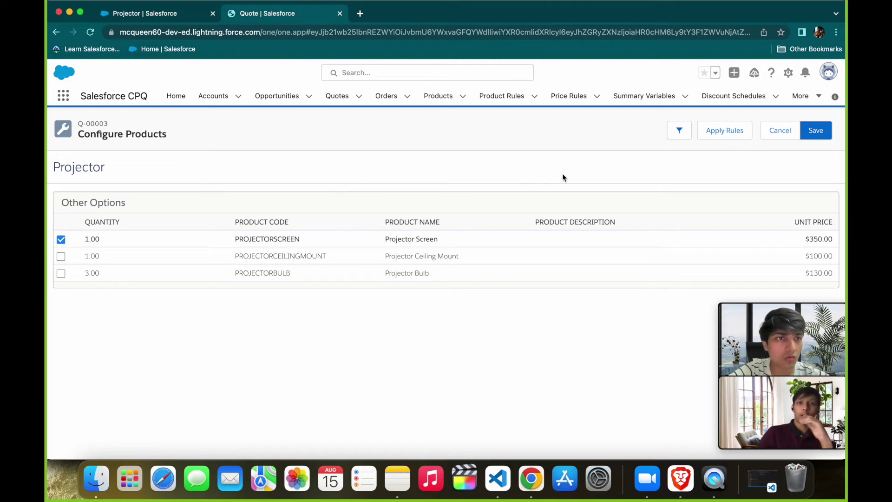
# Save the bundle configuration, then set the Projector product's Configuration Type to Disabled and save the product record.
pyautogui.click(813, 134)
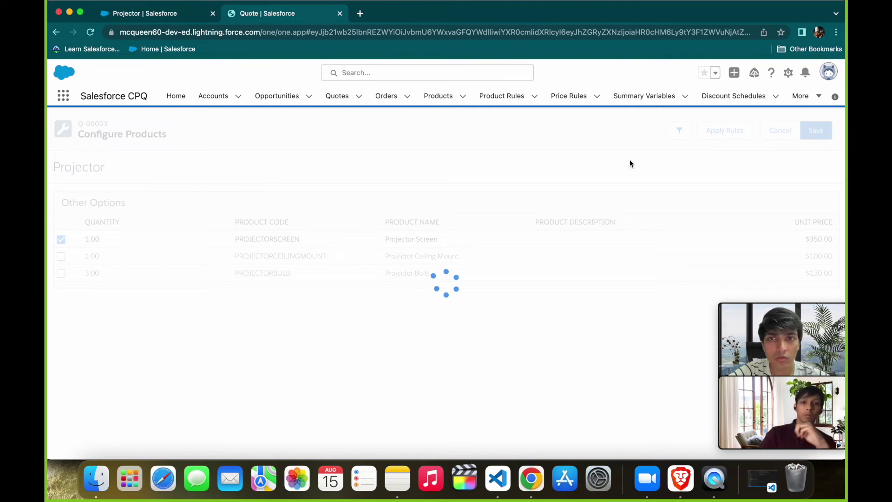
pyautogui.click(178, 19)
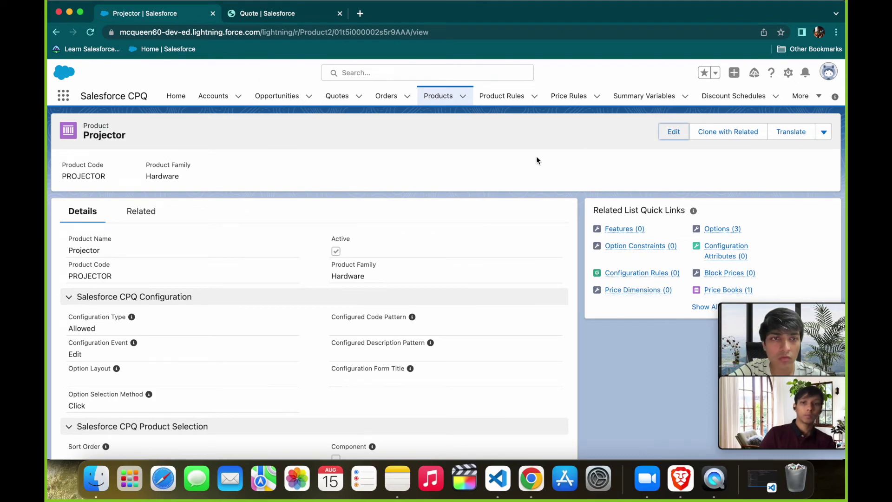
pyautogui.click(675, 133)
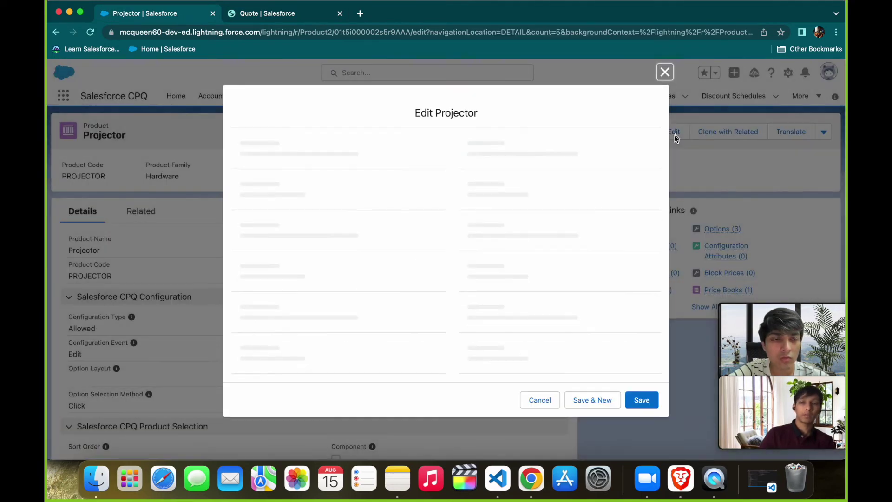
pyautogui.scroll(-2, 411, 249)
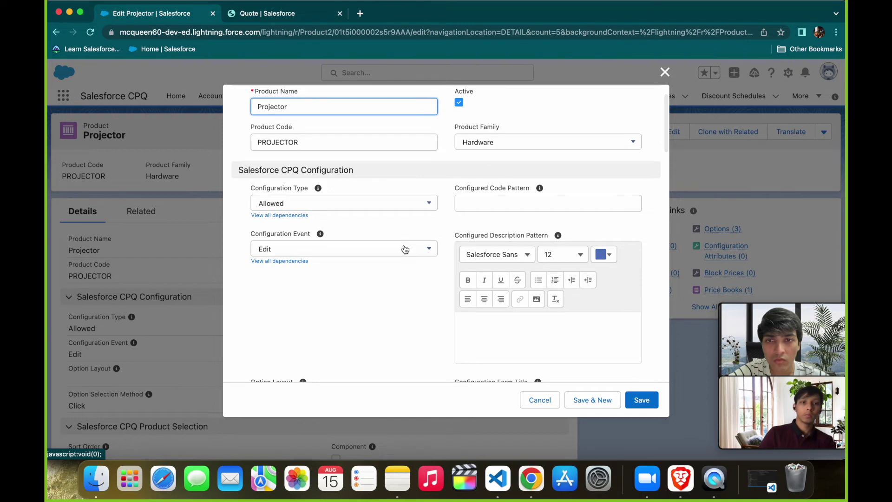
pyautogui.click(398, 205)
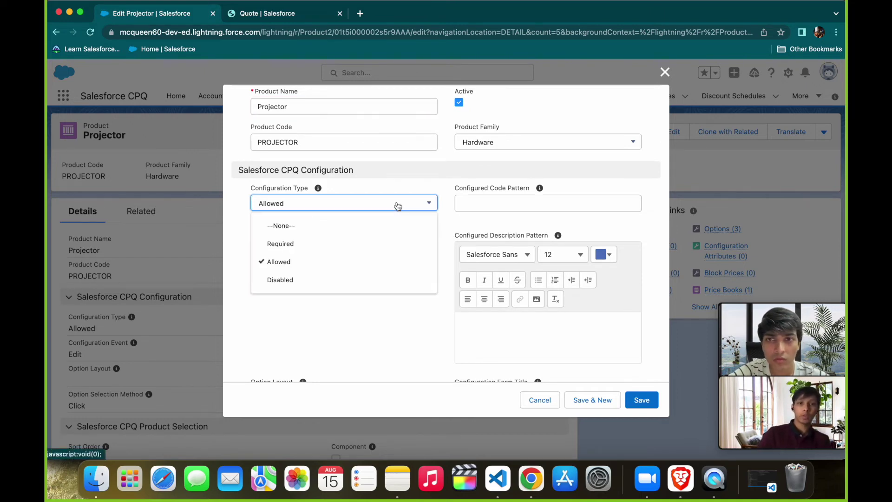
pyautogui.click(369, 279)
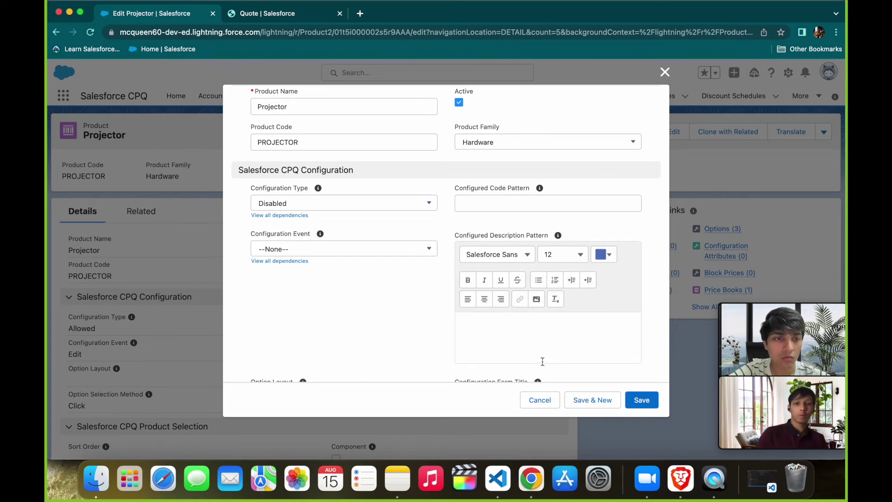
pyautogui.click(642, 401)
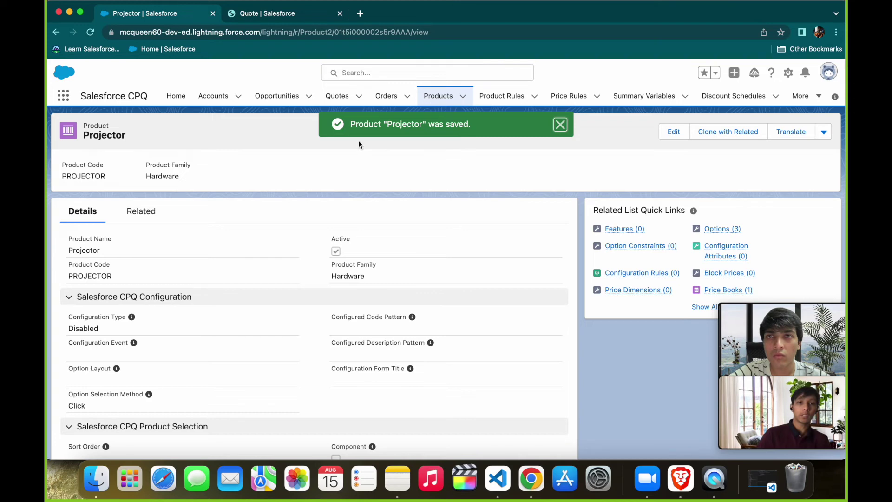
# Return to the quote line editor and delete the existing Projector bundle line.
pyautogui.click(288, 21)
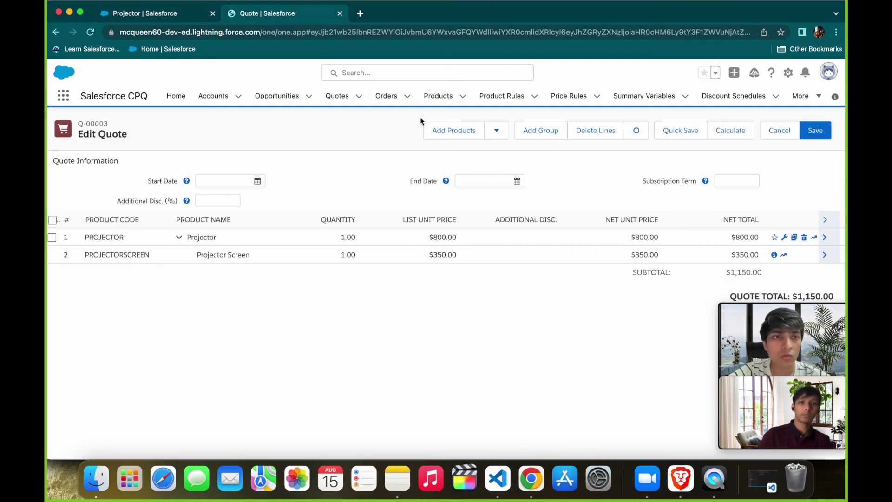
pyautogui.click(804, 239)
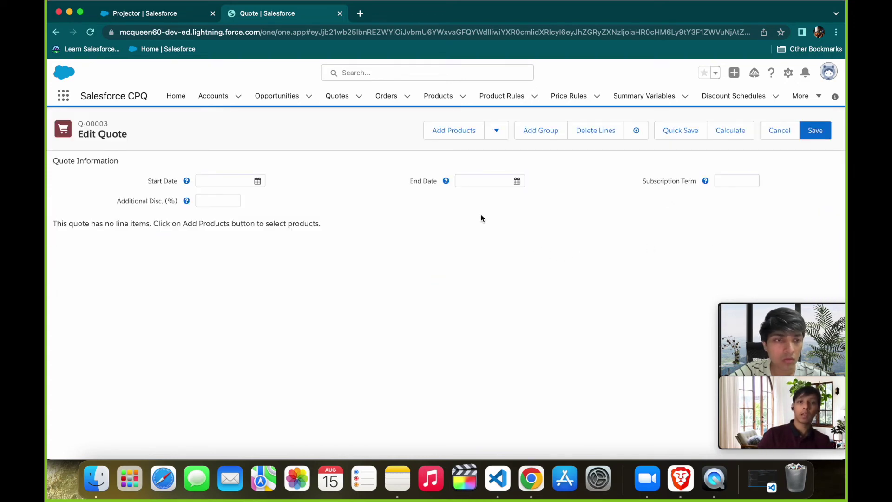
# Find "Projector" in the product selection, add the Projector product to the emptied quote, and save the quote.
pyautogui.click(453, 133)
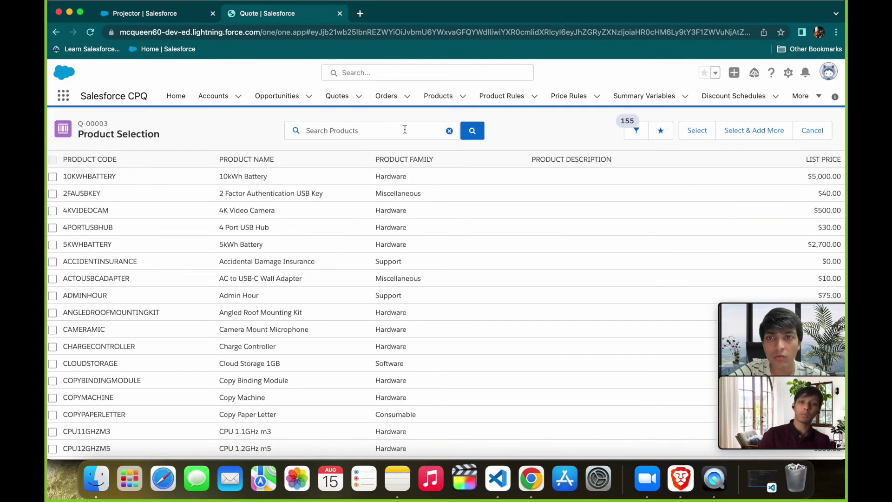
pyautogui.click(404, 129)
pyautogui.write('proj')
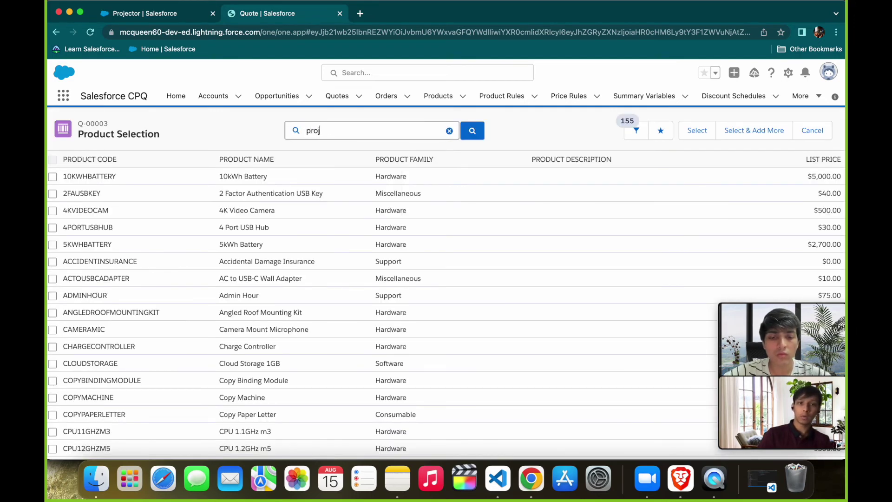
pyautogui.write('ecto')
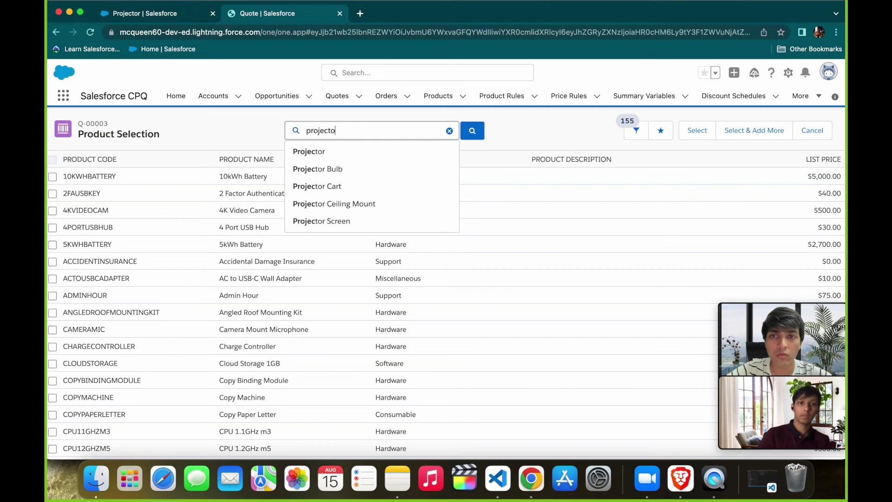
pyautogui.press('Down')
pyautogui.press('Return')
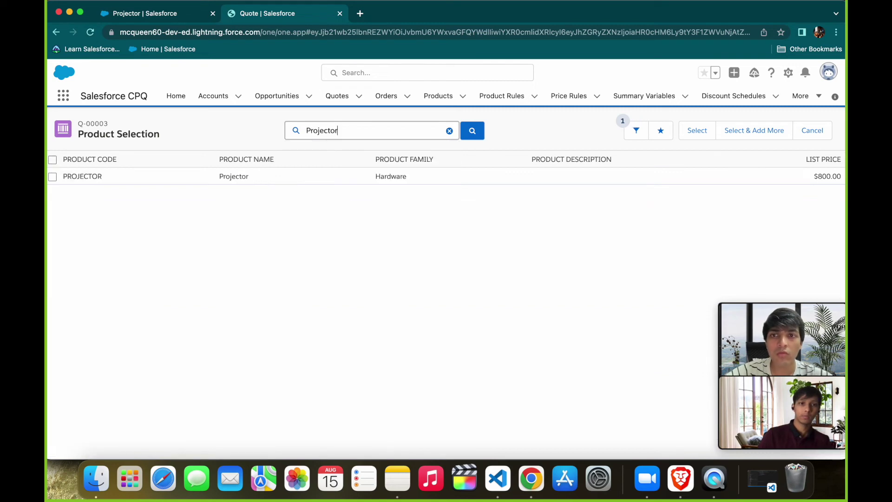
pyautogui.click(53, 177)
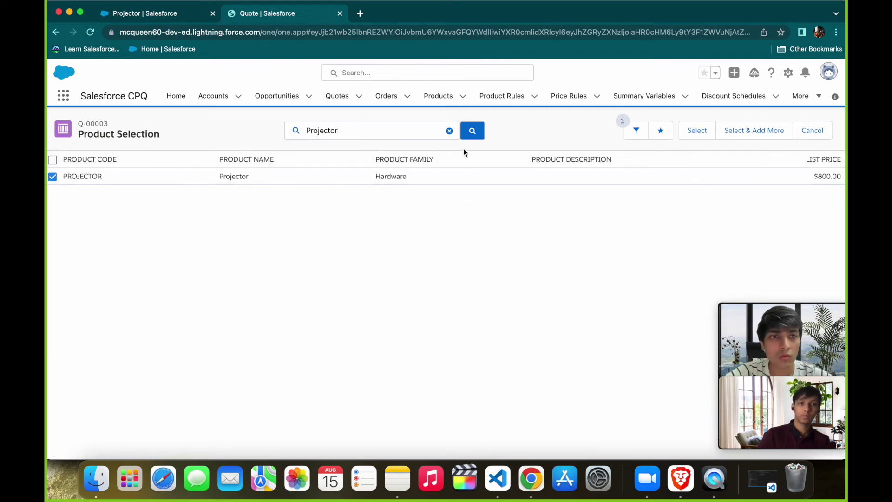
pyautogui.click(697, 130)
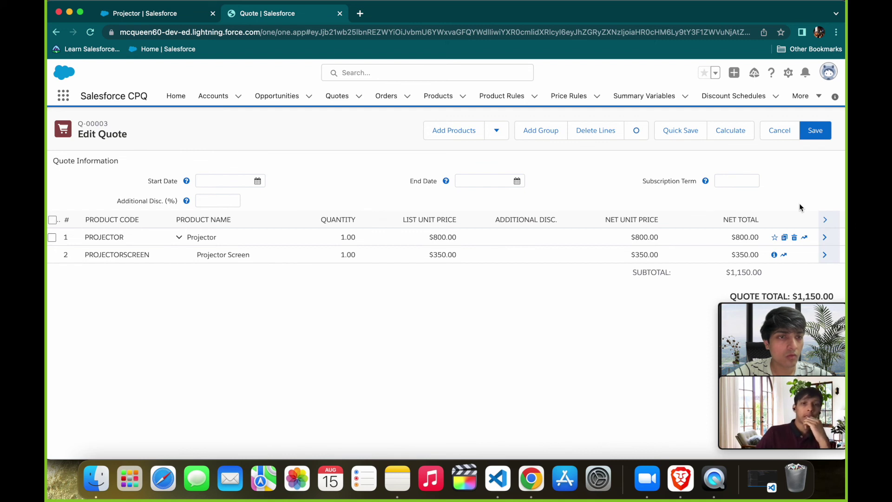
pyautogui.click(815, 132)
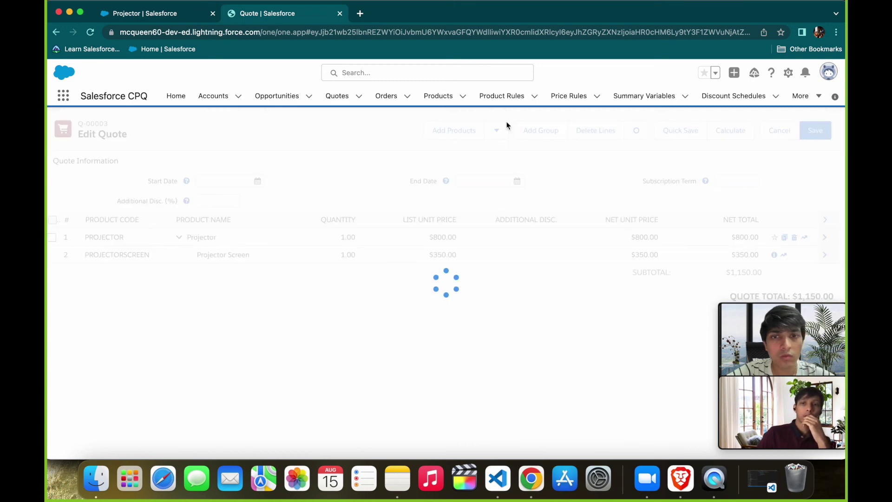
# On the Projector product record, set Configuration Type to Allowed and Configuration Event to Always, and save the product.
pyautogui.click(178, 17)
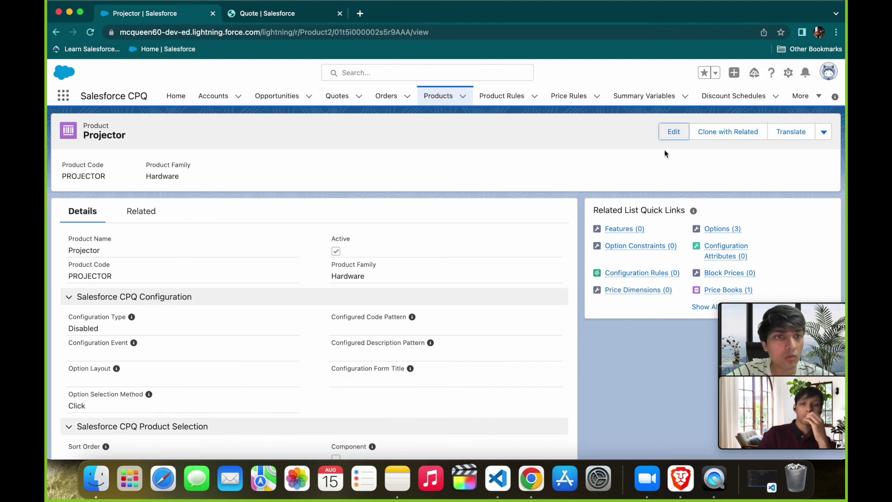
pyautogui.click(673, 133)
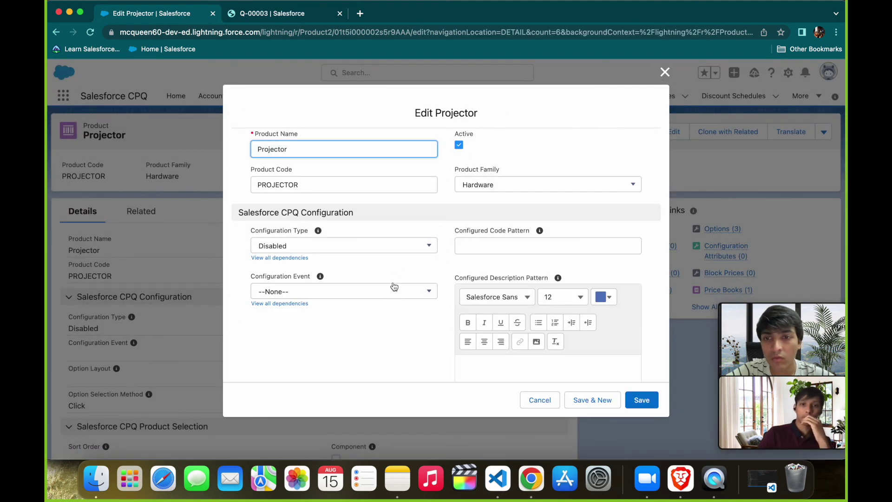
pyautogui.click(397, 246)
pyautogui.click(369, 307)
pyautogui.click(366, 292)
pyautogui.click(350, 333)
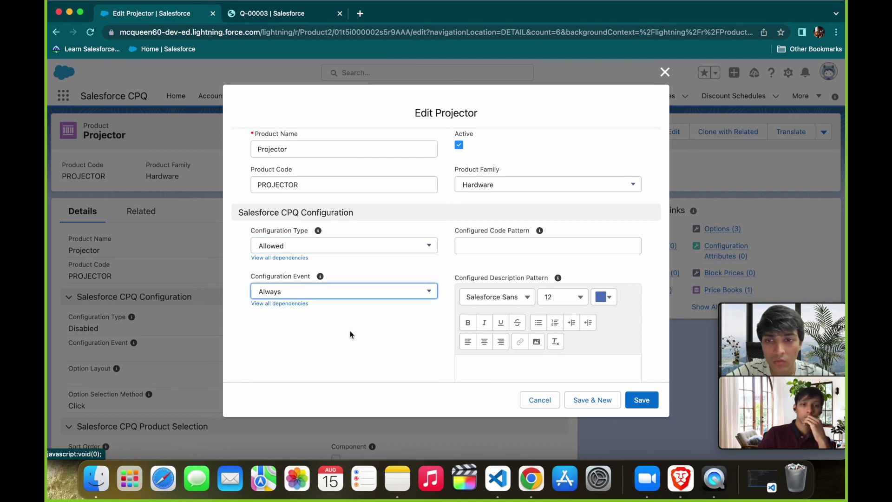
pyautogui.click(646, 401)
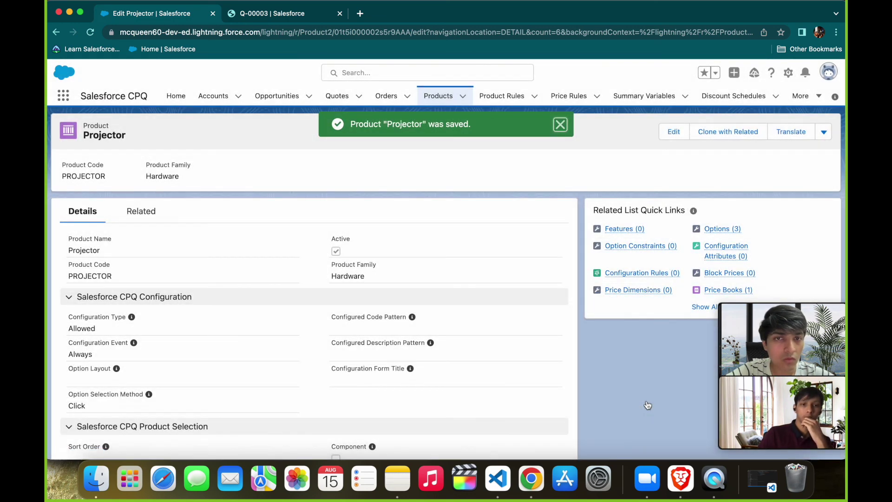